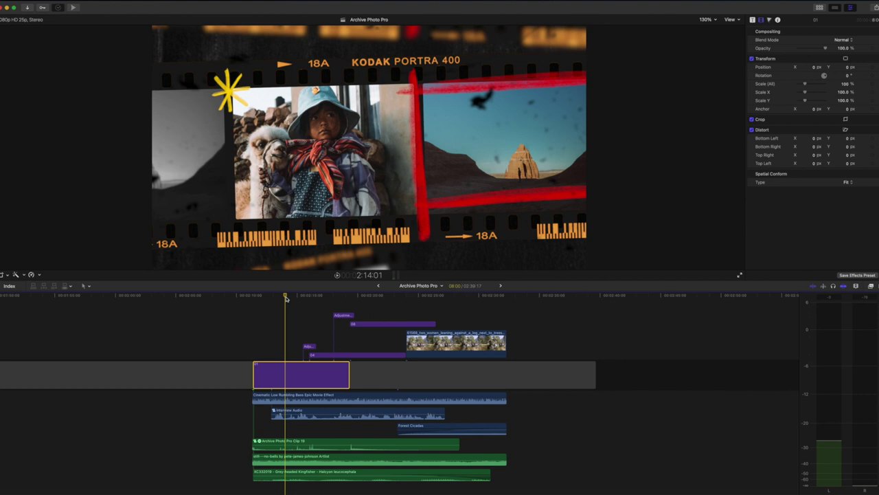
Park the playhead at the project's end and show the Full Access – Archive Photo Pro titles.
click(523, 313)
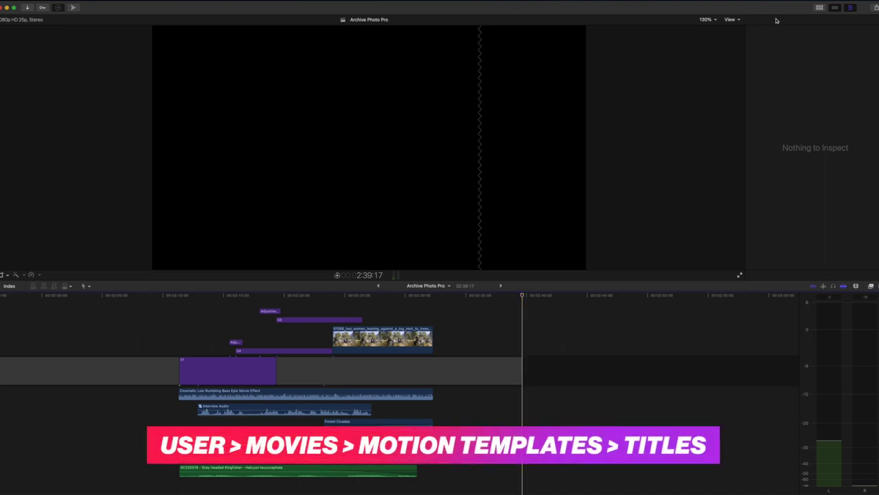
click(818, 10)
scroll(30, 51, up, 1)
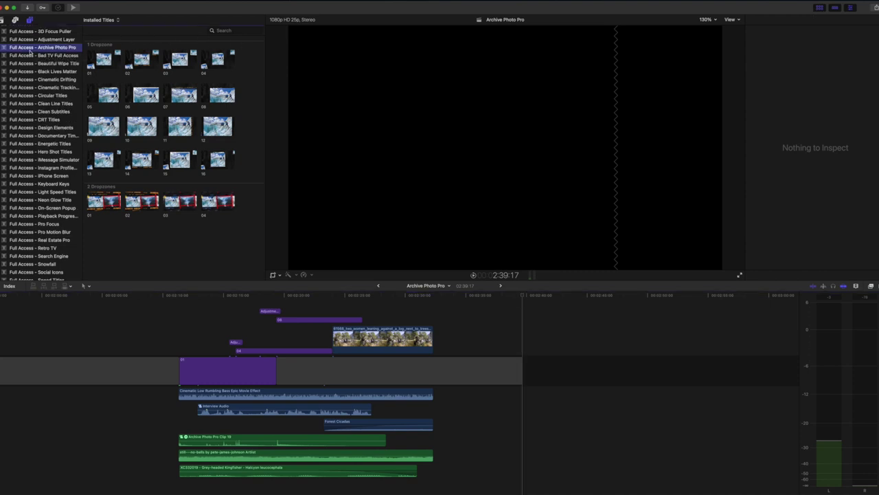
scroll(30, 52, up, 1)
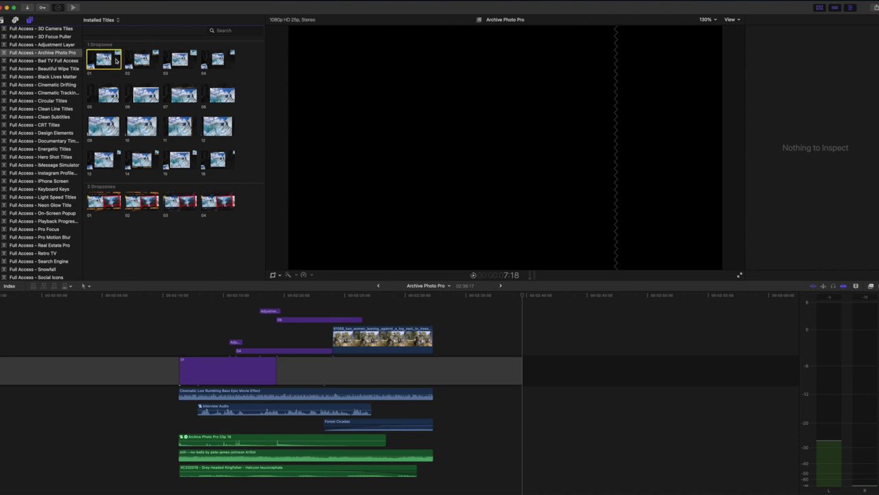
Connect 1 Dropzone title 01 at the playhead and show its published parameters in the Title Inspector.
click(106, 60)
key(q)
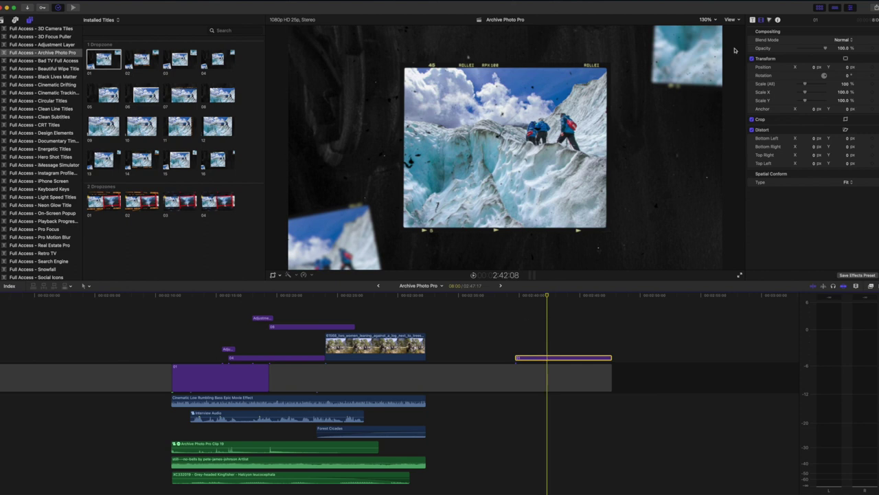
click(753, 20)
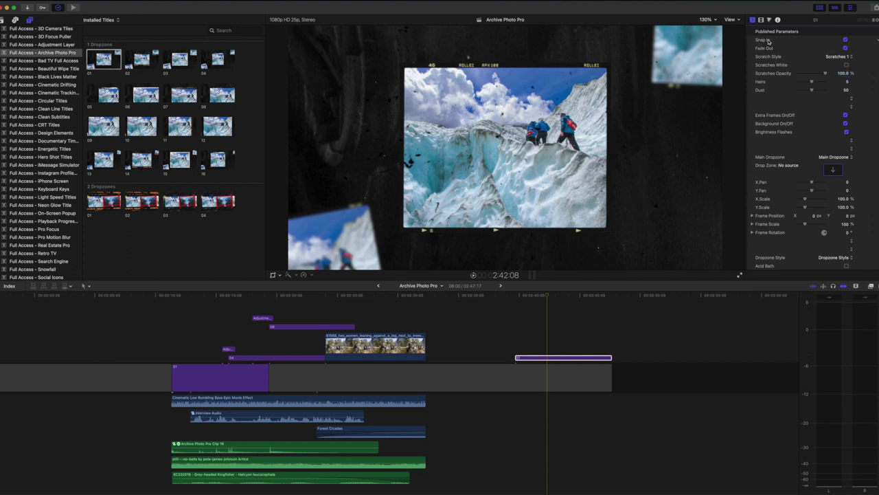
Try turning Snap In and Fade Out off, then leave both enabled.
click(845, 40)
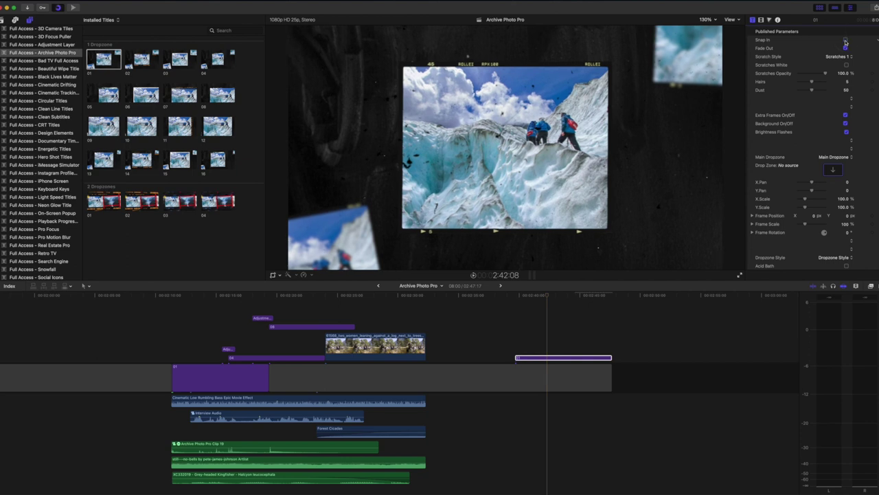
click(847, 48)
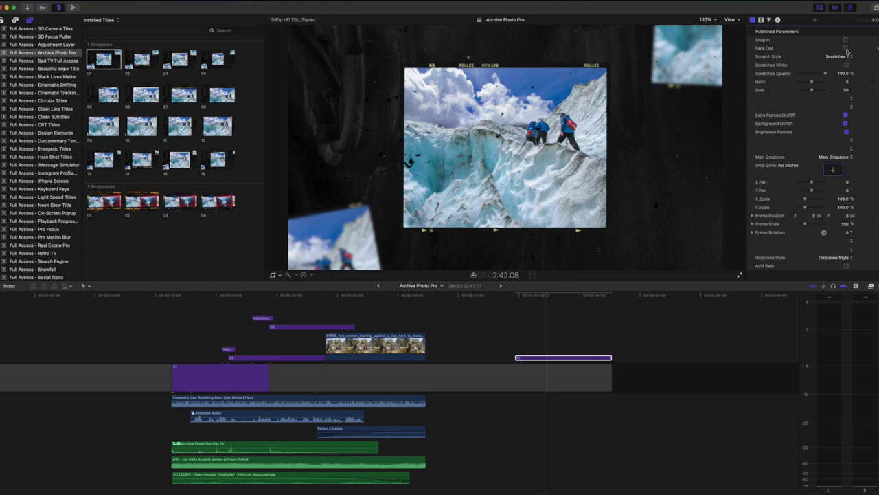
click(846, 49)
click(846, 40)
Preview Scratches 2, 4 and 5 styles, then settle back on Scratches 1.
click(843, 58)
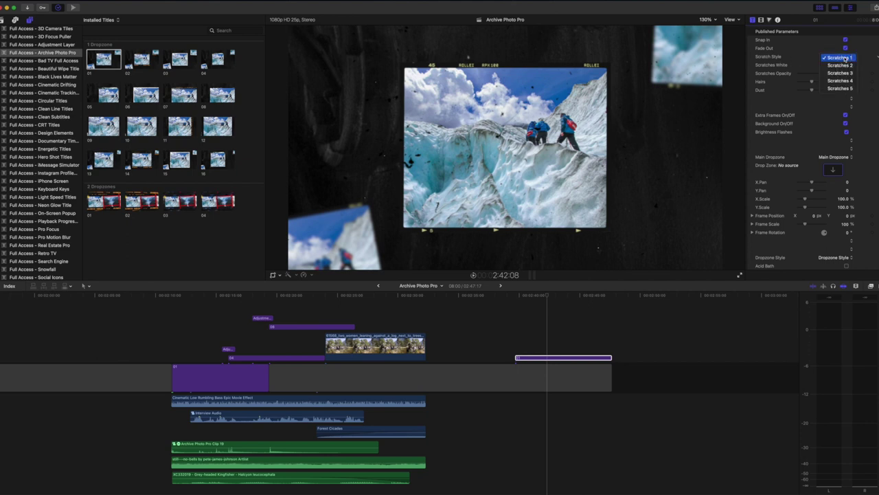
click(840, 65)
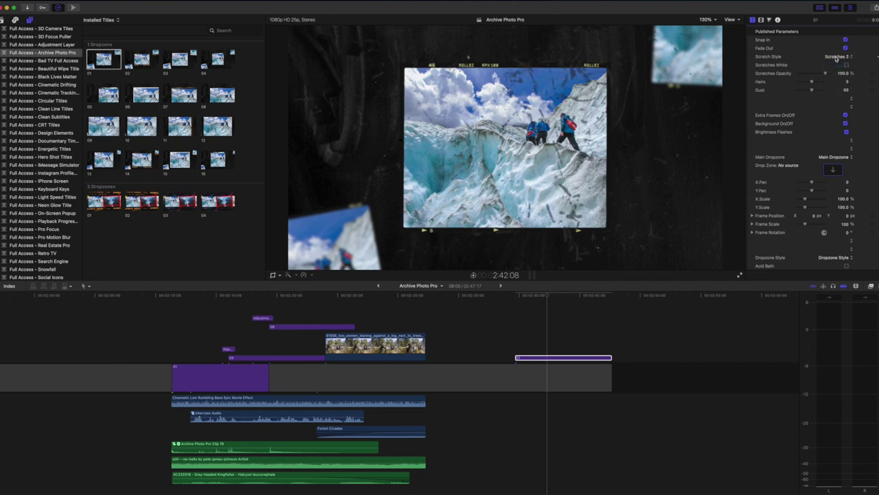
click(838, 58)
click(839, 72)
click(839, 58)
click(838, 65)
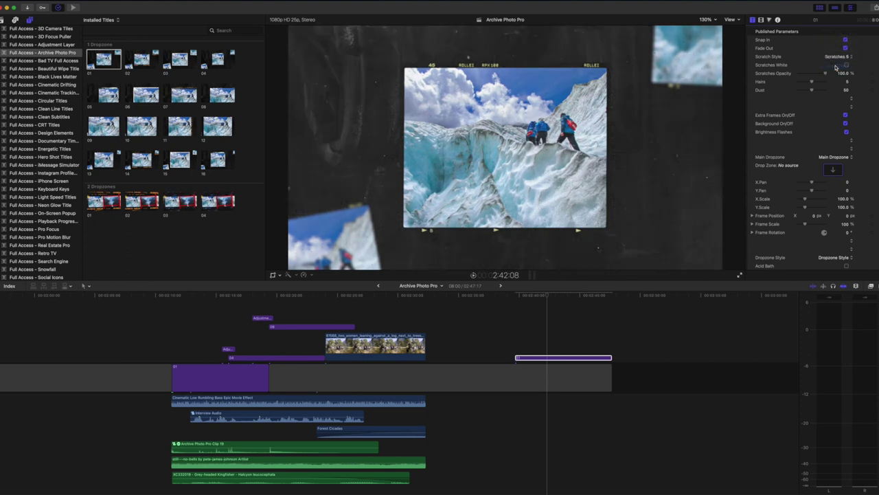
click(846, 65)
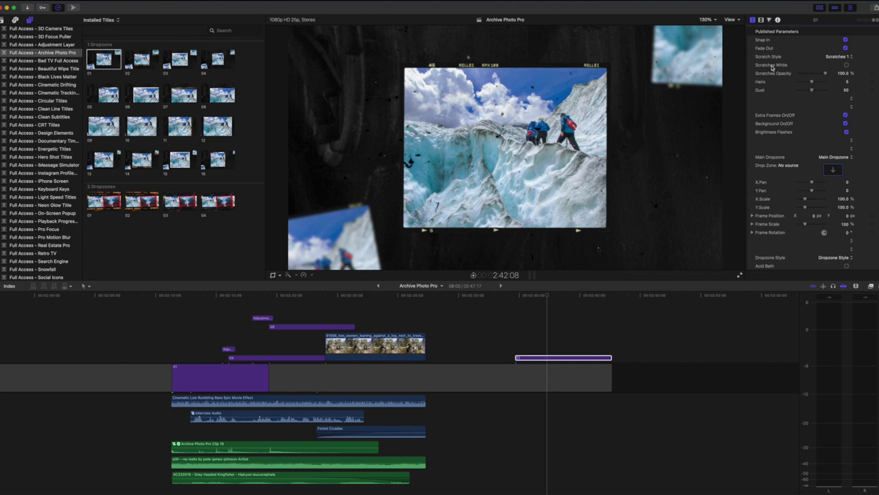
Try white scratches and turn them back off, then adjust the Scratches Opacity slider.
click(846, 65)
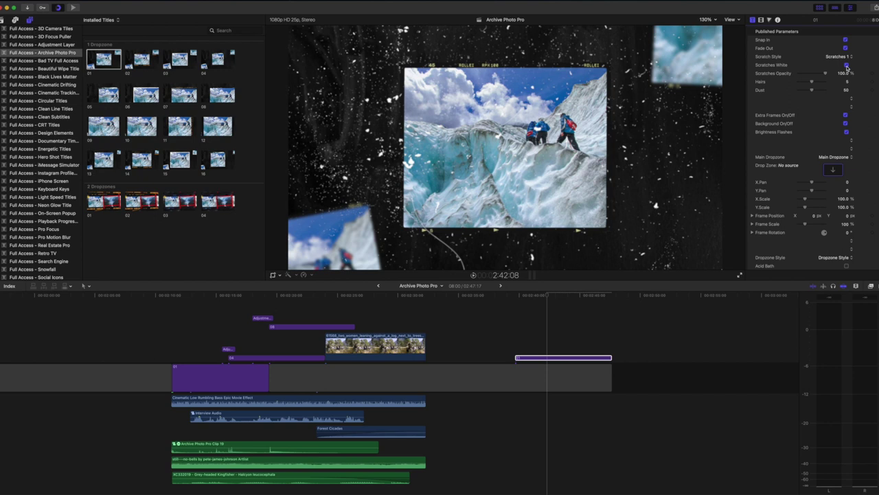
click(846, 65)
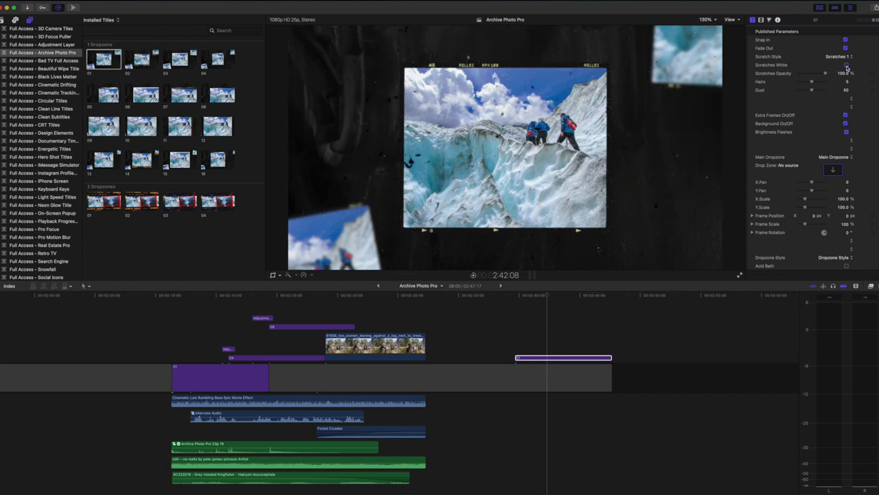
drag(825, 72, 817, 92)
scroll(790, 110, down, 2)
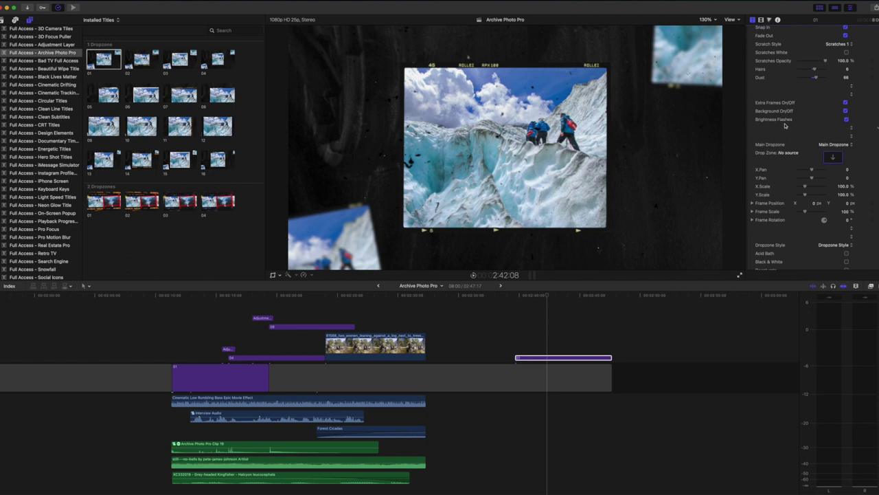
click(846, 104)
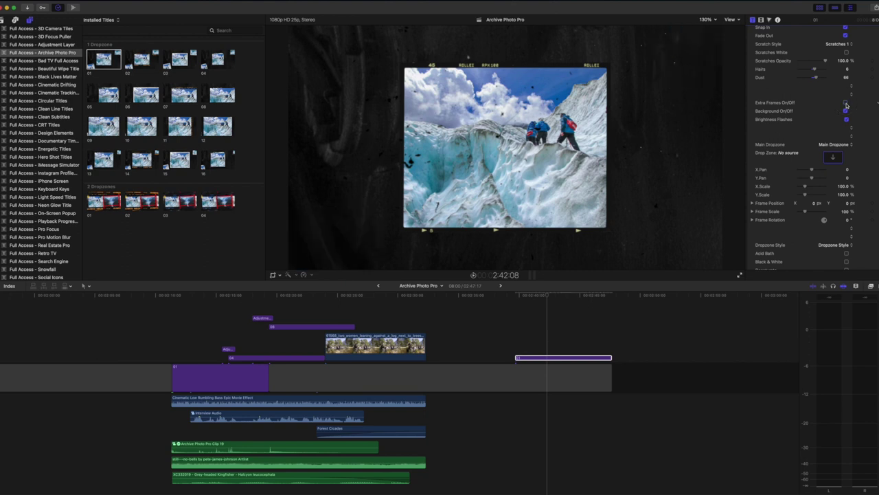
click(846, 104)
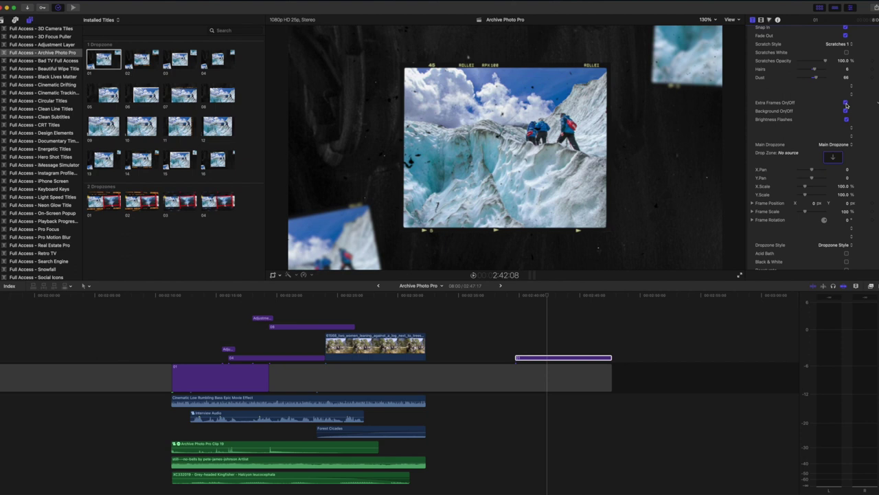
click(847, 103)
scroll(846, 103, up, 1)
click(845, 116)
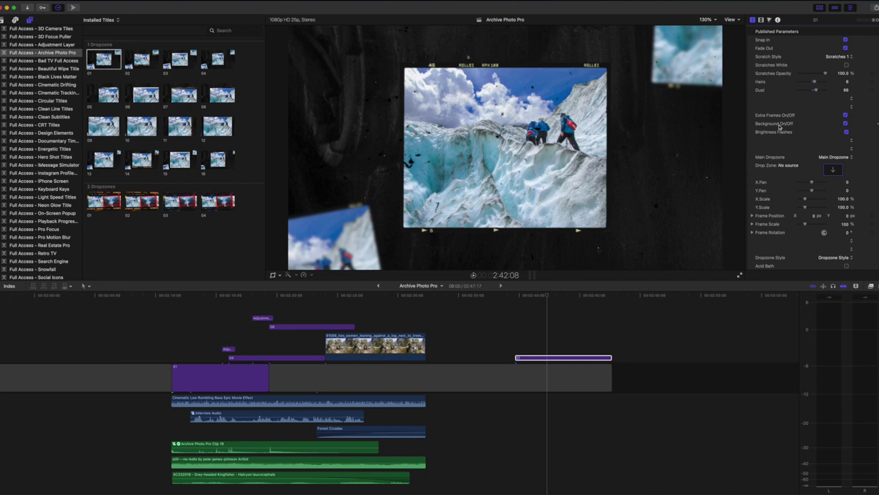
click(846, 124)
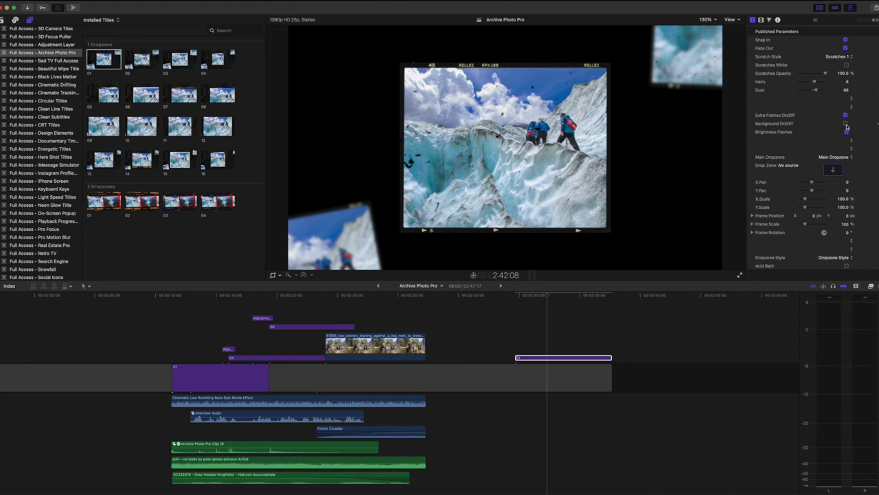
click(846, 124)
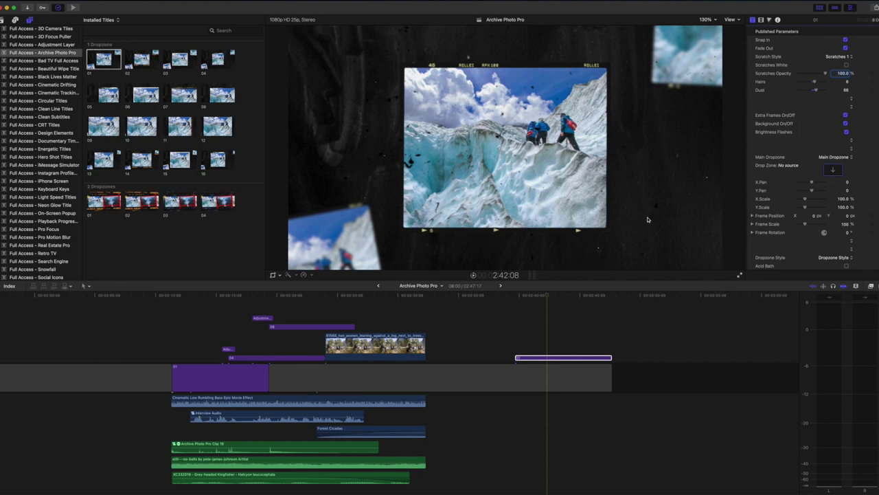
click(847, 132)
click(847, 132)
Replace the main drop zone's climbers with the girl-with-llama photo from the library.
mouse_move(832, 172)
click(833, 172)
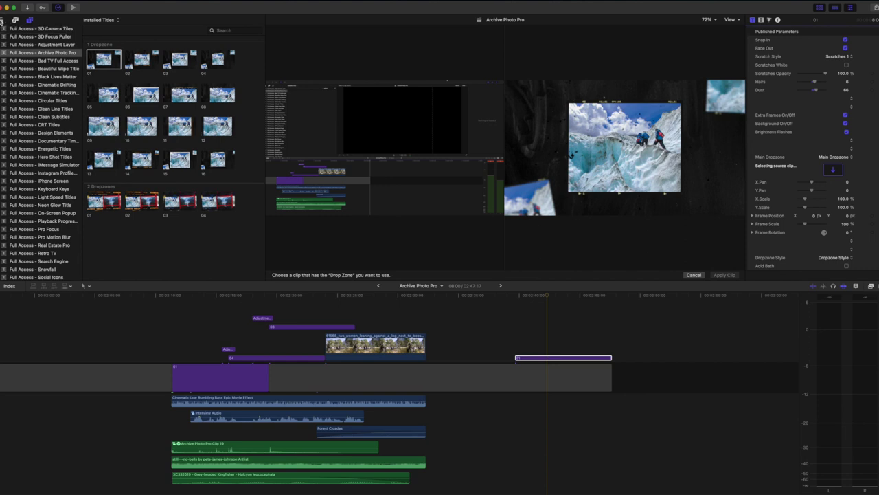
click(2, 21)
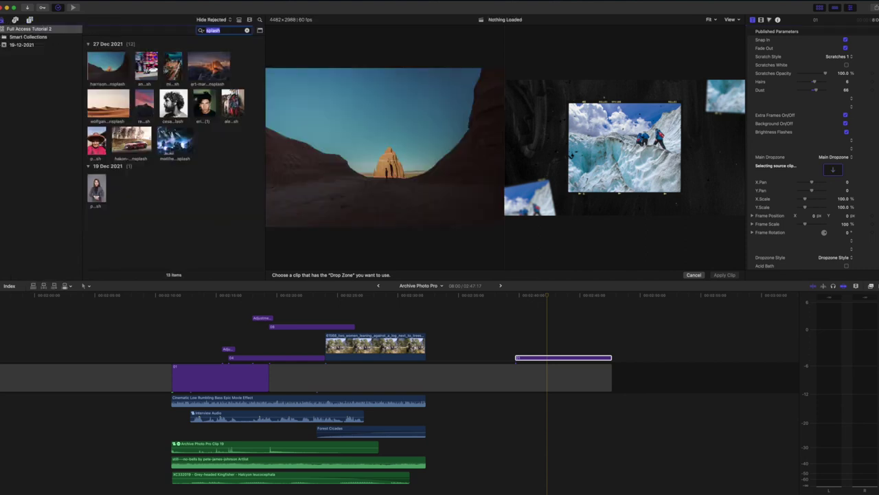
click(96, 187)
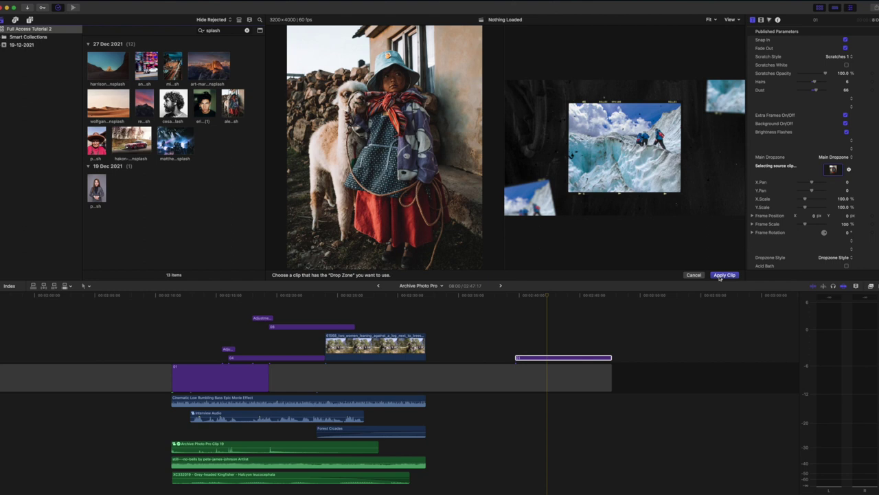
click(724, 275)
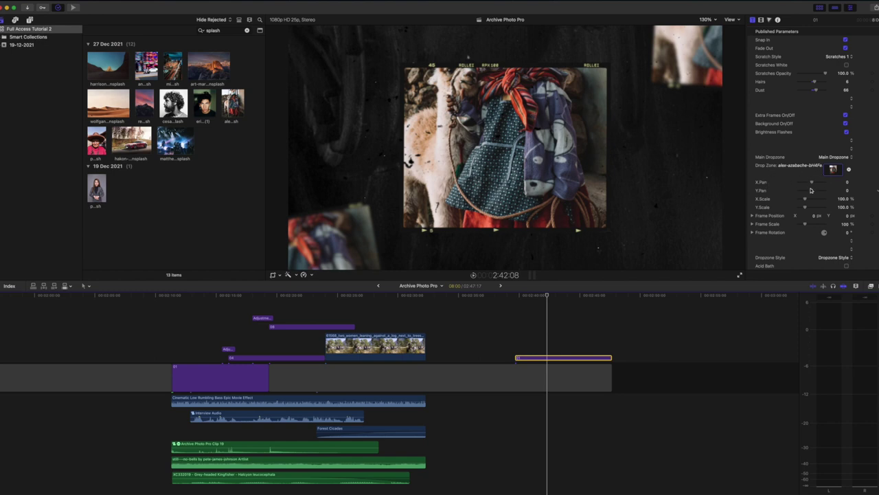
Scale the dropzone photo to 80% on X and Y and pan it to Y -225.
drag(811, 191, 801, 194)
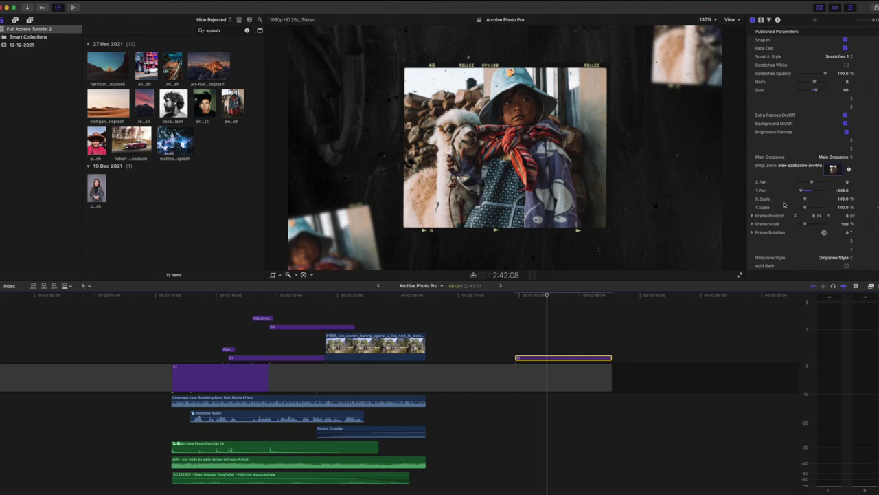
click(845, 199)
text(80)
key(Return)
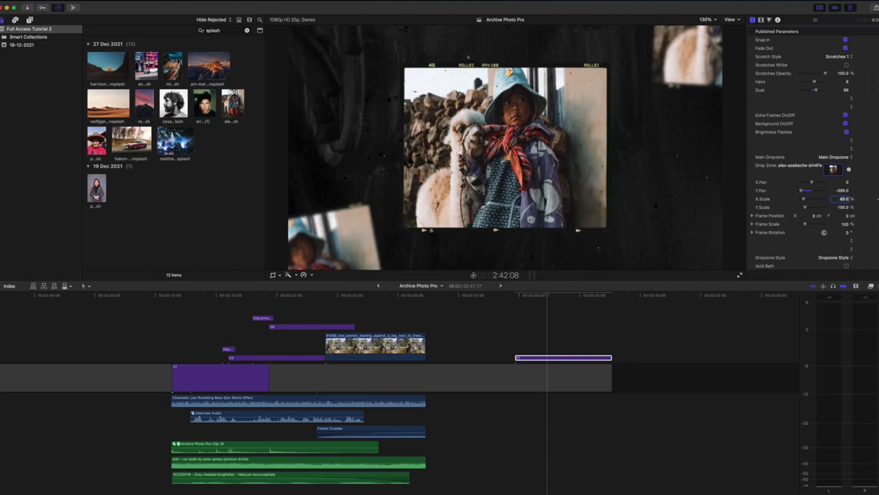
click(843, 206)
text(80)
key(Return)
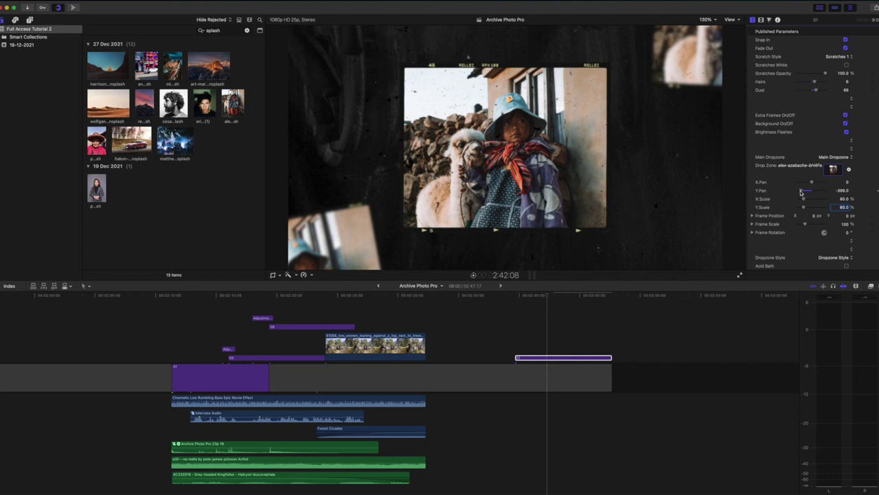
drag(801, 192, 806, 193)
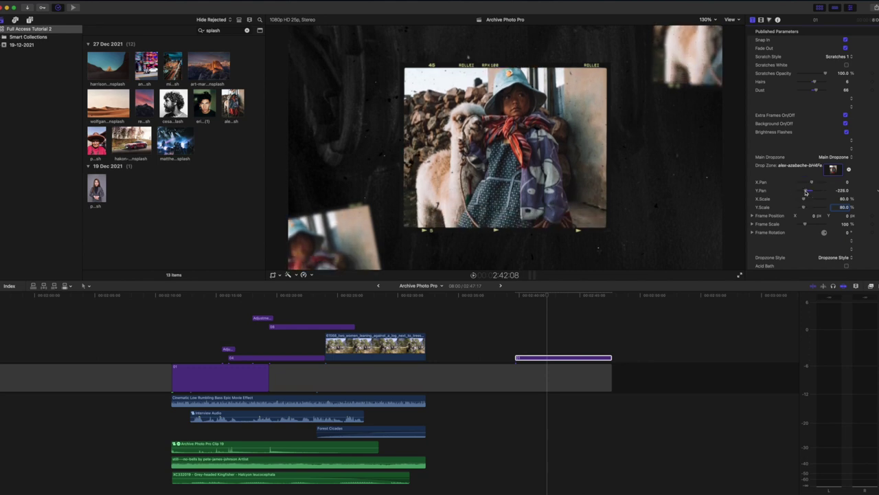
scroll(790, 189, down, 3)
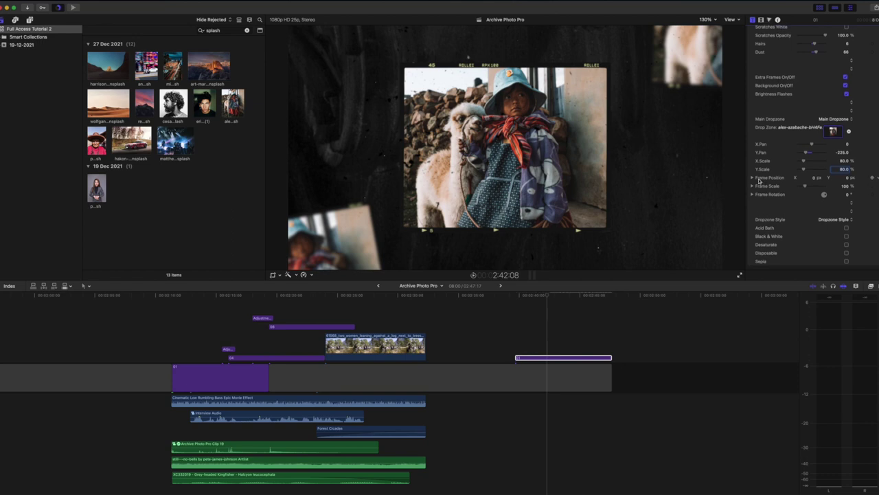
Set the photo frame's X position to 0 and enlarge Frame Scale to 118%.
mouse_move(814, 177)
mouse_down()
mouse_move(790, 178)
mouse_move(864, 178)
mouse_move(815, 179)
mouse_up()
click(814, 177)
text(0)
key(Return)
drag(806, 186, 847, 194)
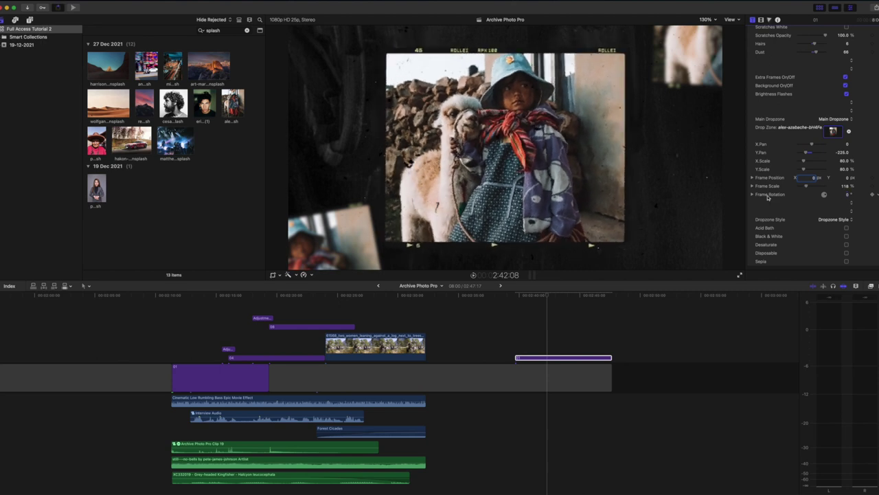
Preview Black and White, Acid Bath, Desaturate, Disposable and Sepia styles, leaving none applied.
click(847, 236)
click(847, 237)
click(847, 228)
click(847, 228)
click(847, 245)
click(847, 245)
click(847, 253)
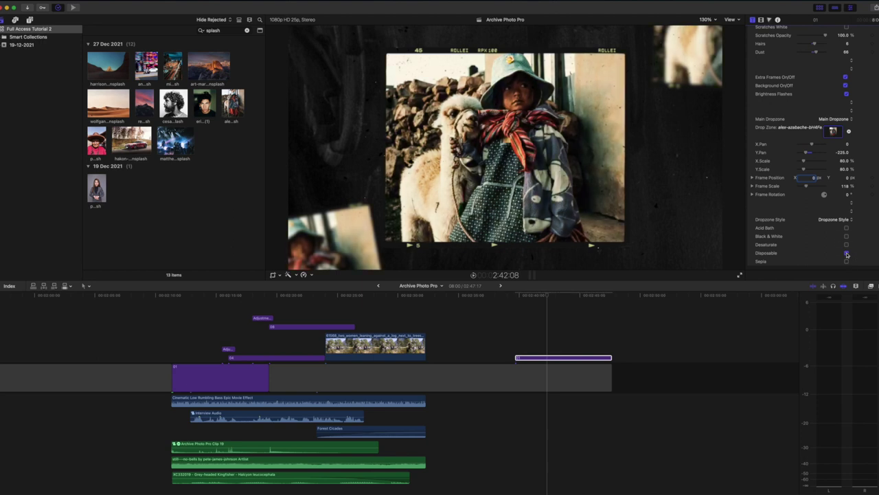
click(848, 253)
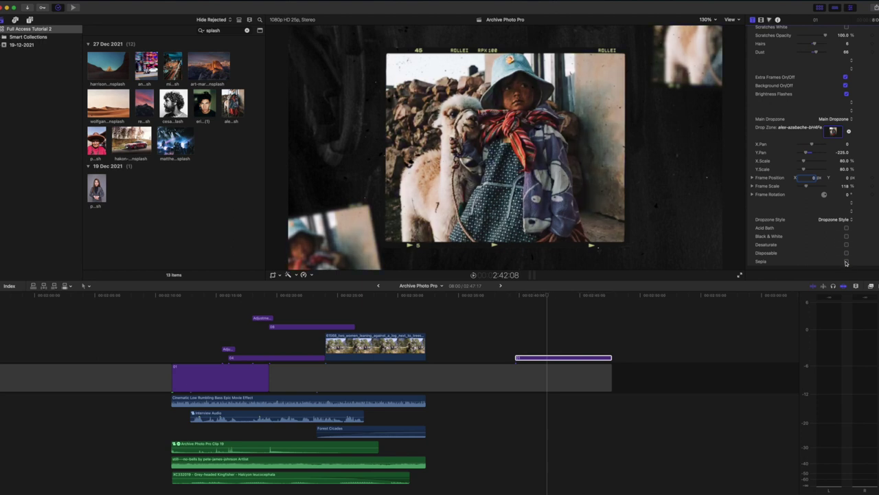
click(846, 262)
click(847, 262)
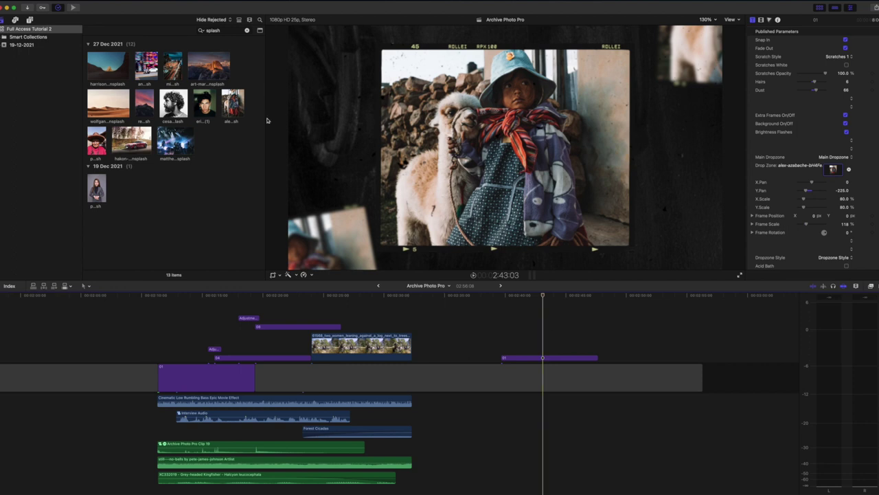
Preview the Archive Photo Pro templates and drag 2 Dropzones title 02 onto the timeline after title 01.
click(30, 20)
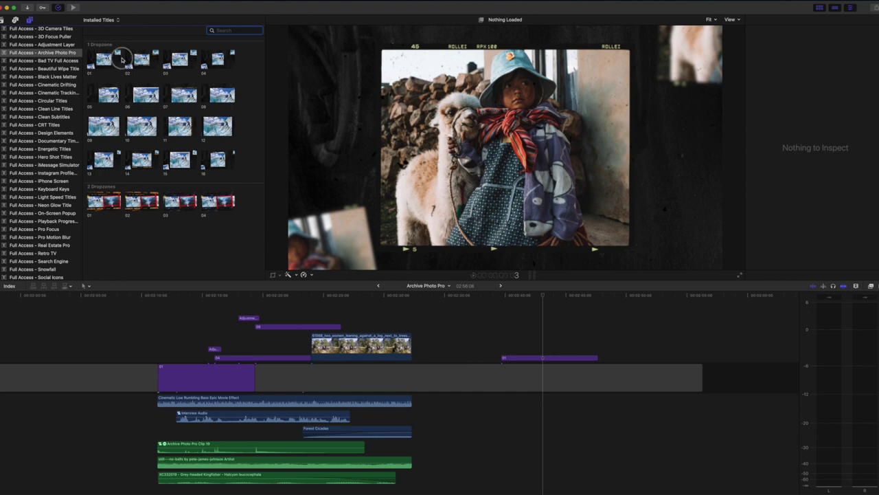
click(124, 59)
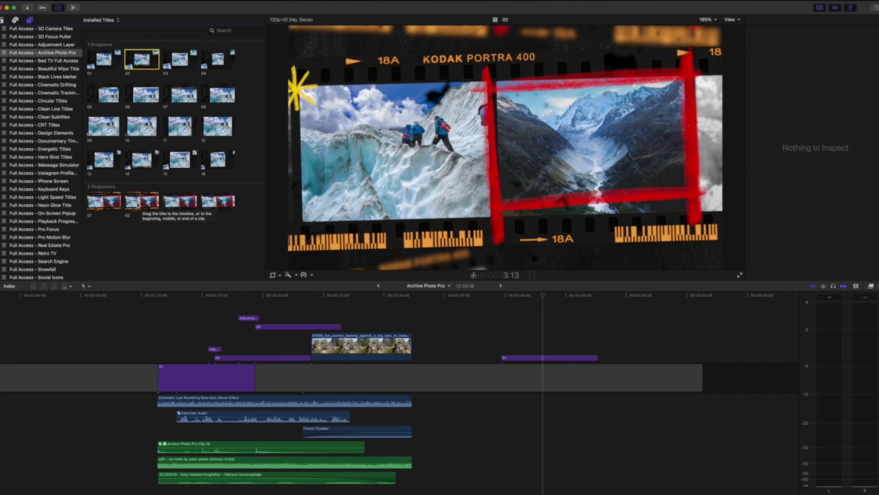
drag(141, 203, 698, 376)
Select title 02 on the timeline and turn off its Snap In animation.
scroll(505, 359, right, 3)
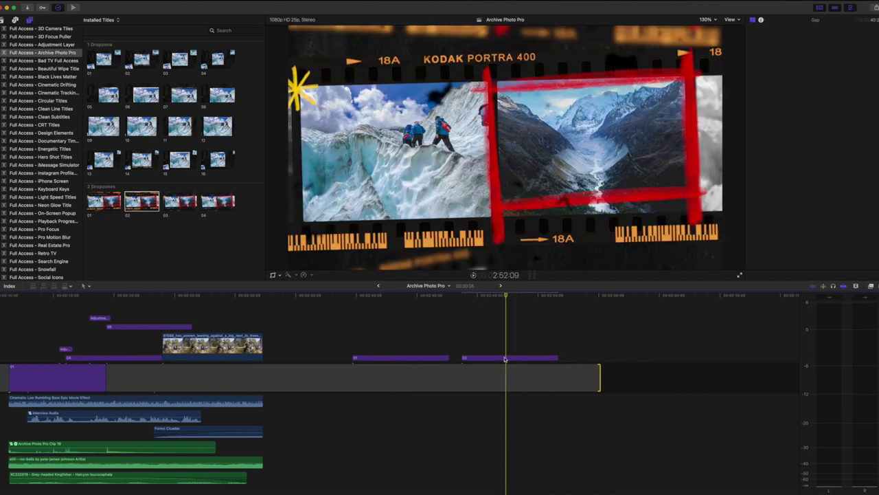
click(505, 358)
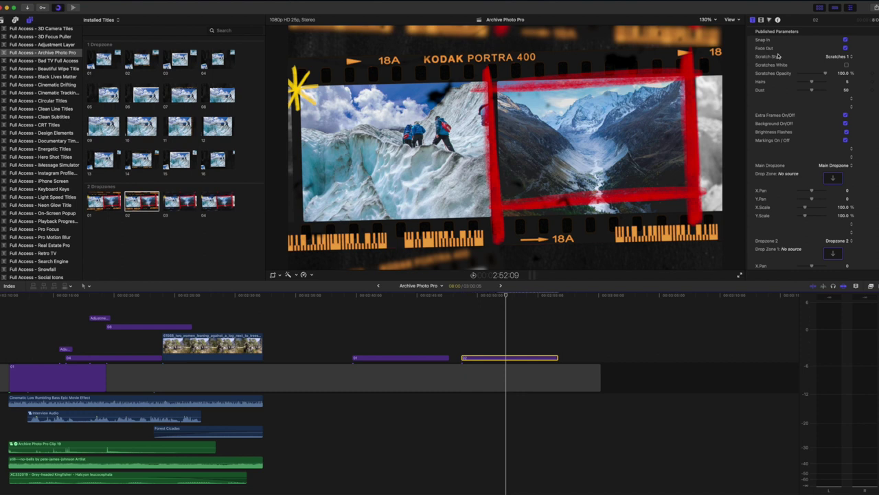
click(845, 40)
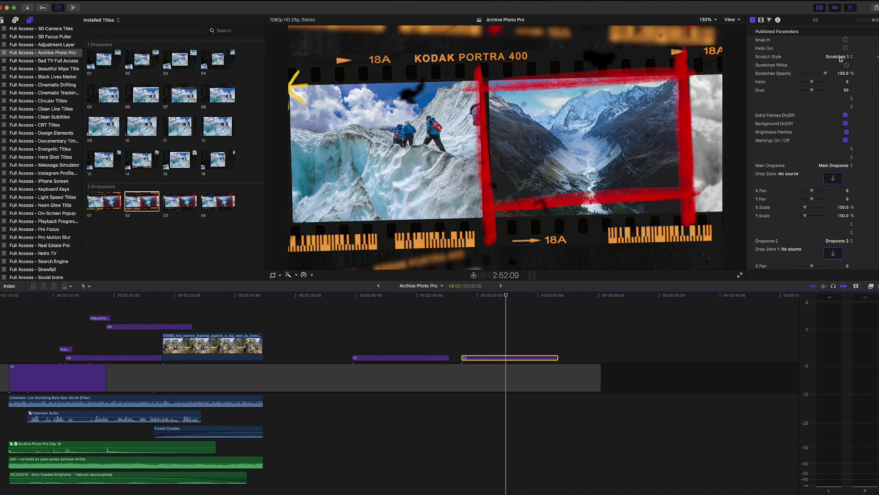
Set title 02's scratches to Scratches 3, non-white, and raise Hairs from 5 to 8.
click(843, 57)
click(844, 73)
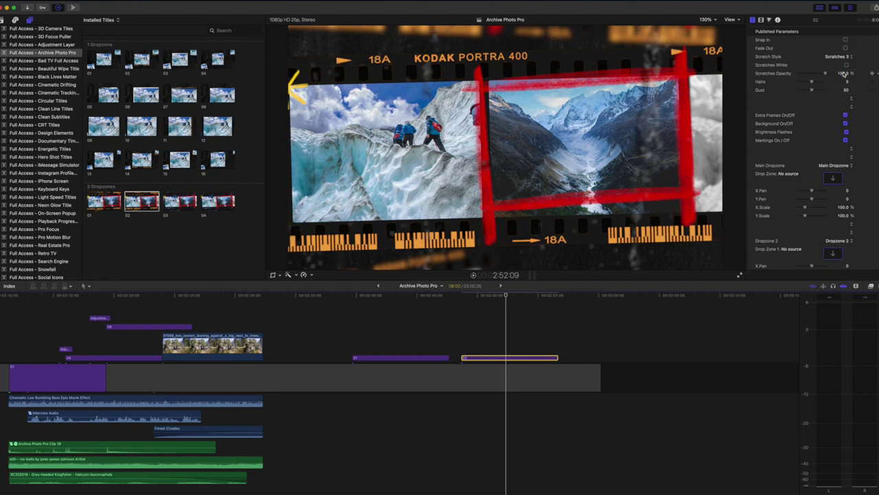
click(846, 64)
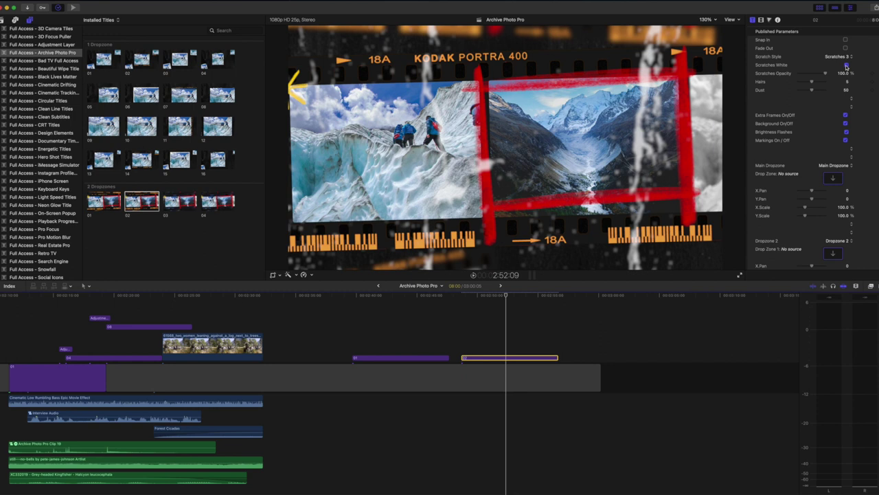
click(847, 65)
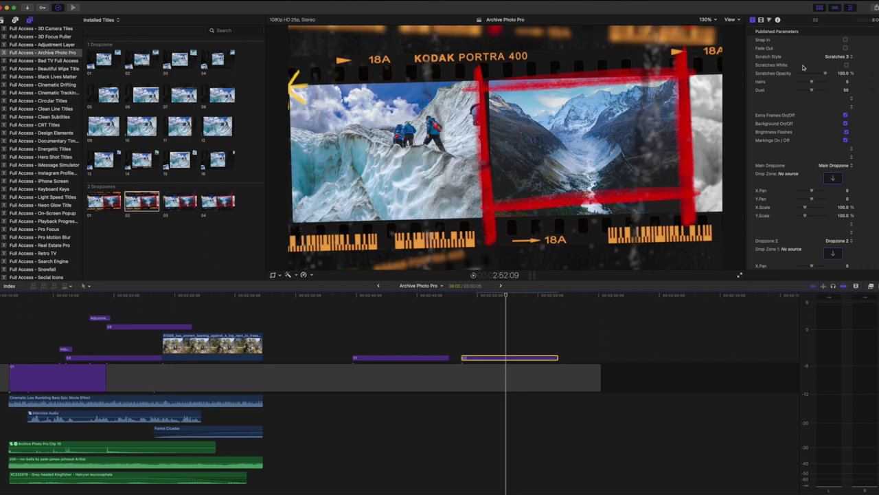
scroll(805, 68, down, 2)
mouse_move(809, 67)
mouse_down()
mouse_move(821, 67)
mouse_move(821, 76)
mouse_up()
Move to a later frame of title 02 and bring its Frame Position, Scale and Rotation rows into view.
scroll(790, 77, down, 4)
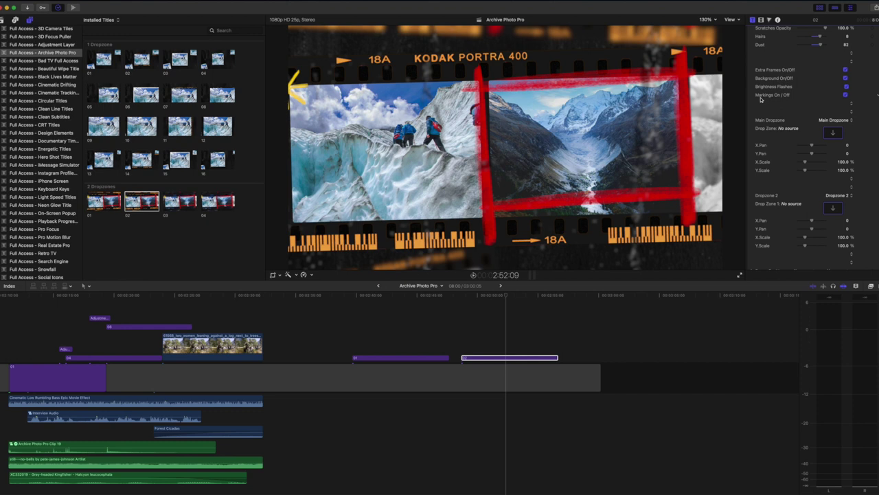
click(512, 295)
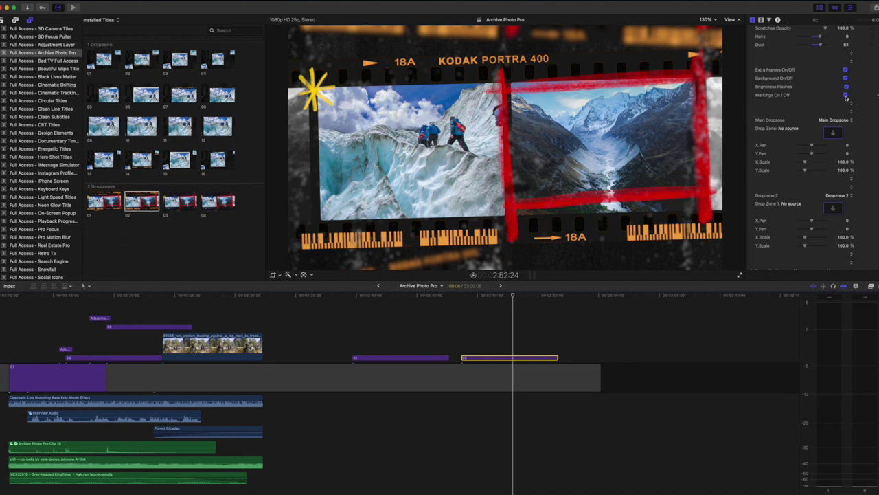
scroll(810, 110, down, 3)
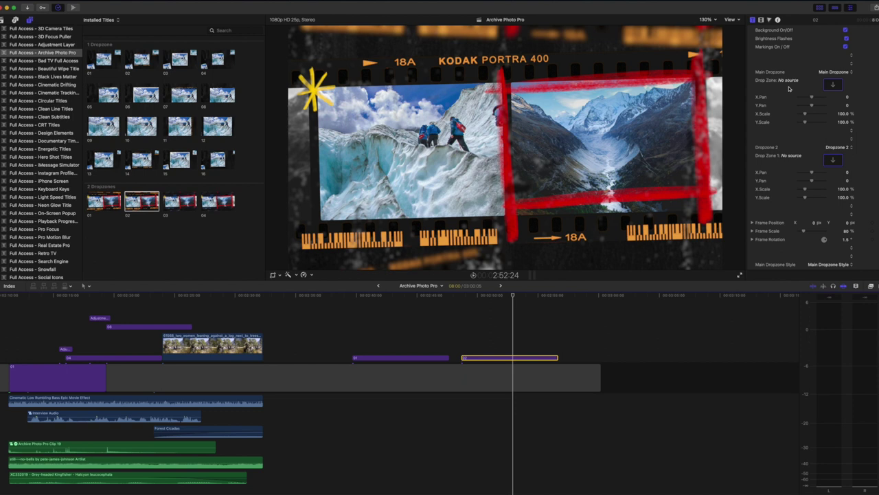
Fill title 02's main dropzone with the Half Dome sunset photo from the library.
click(831, 87)
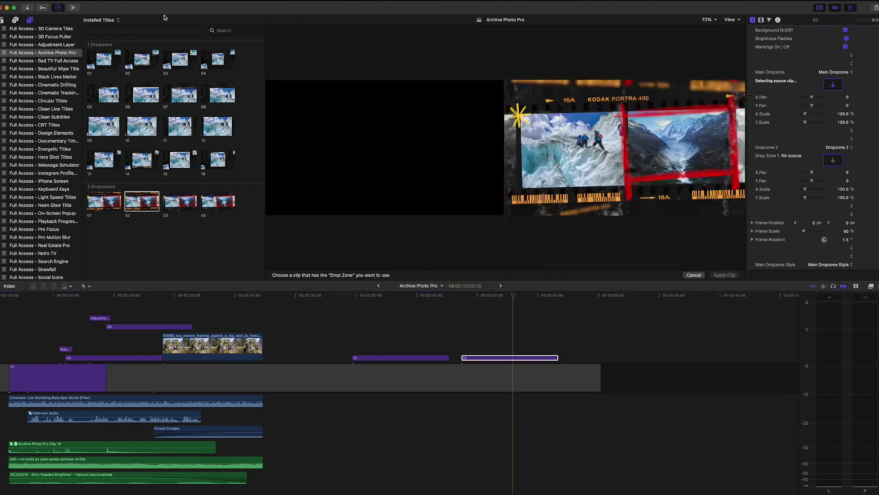
click(3, 20)
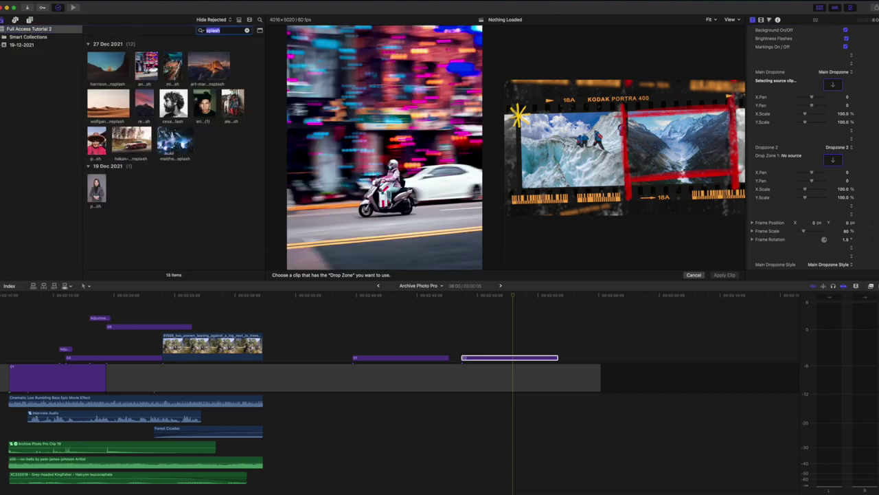
click(194, 74)
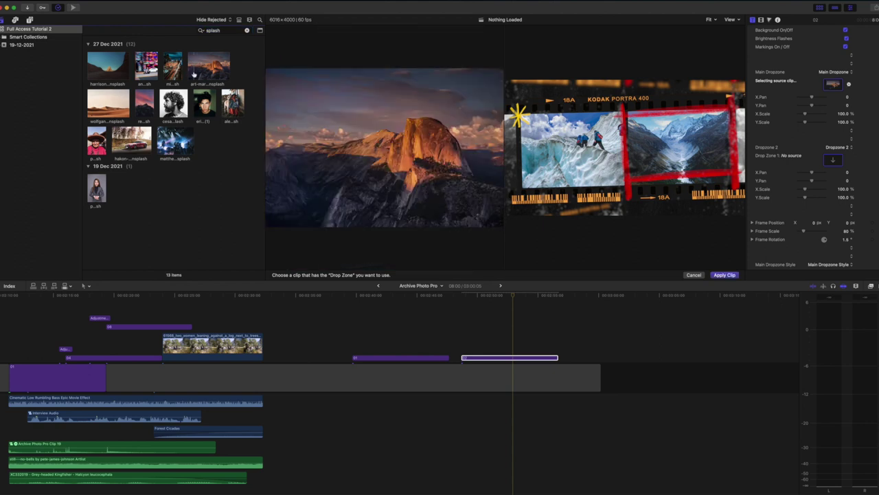
click(726, 275)
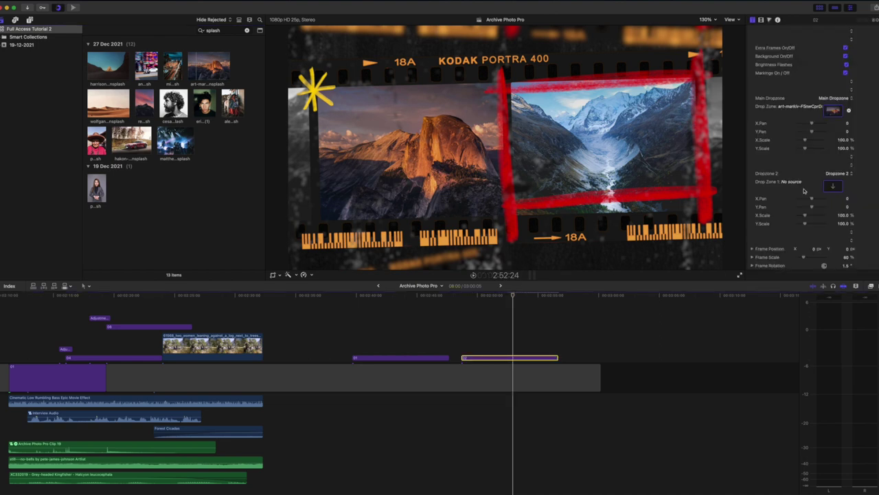
Apply the bearded man's portrait from the browser to Dropzone 2.
click(831, 188)
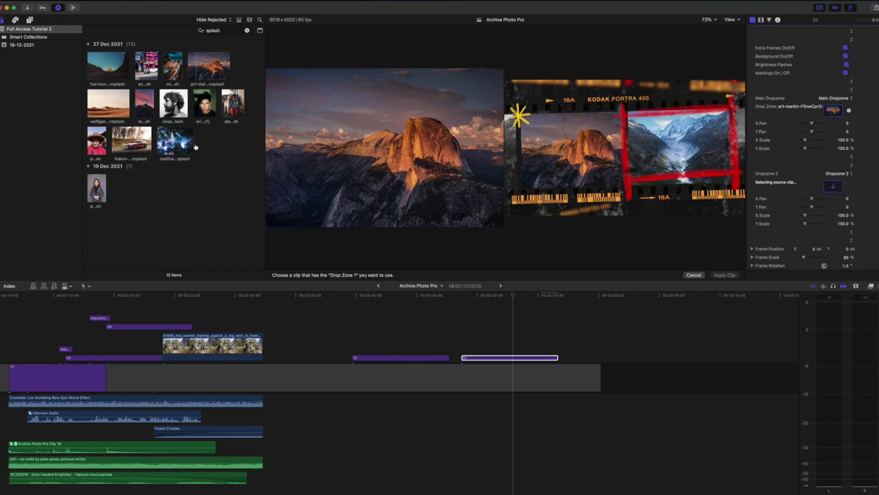
click(173, 103)
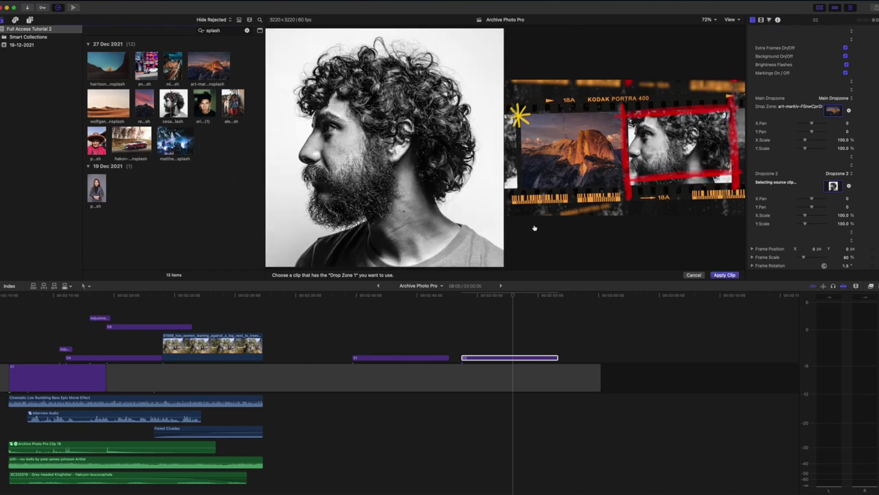
click(724, 275)
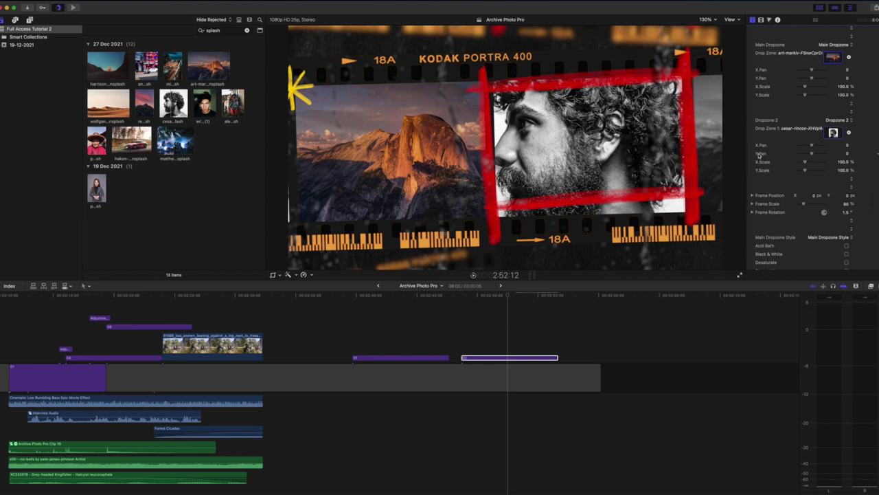
Set Dropzone 2's X Scale and Y Scale to 70.
click(844, 162)
text(70)
key(Return)
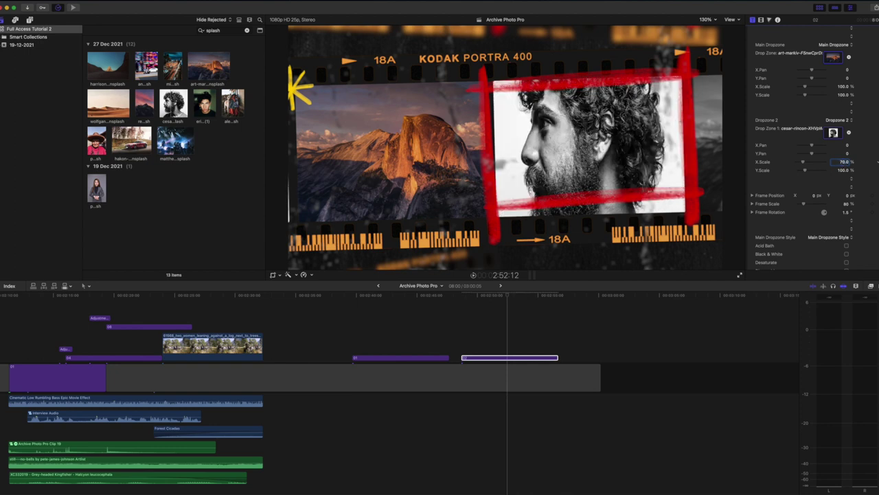
click(842, 170)
text(70)
key(Return)
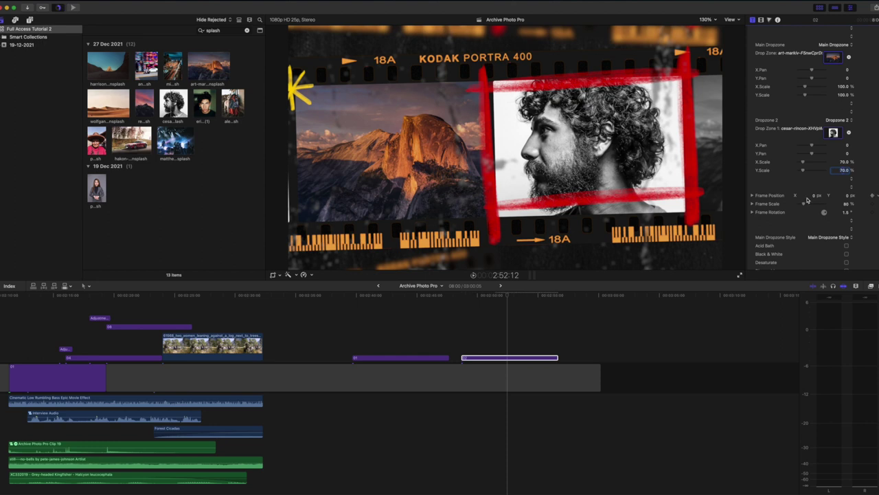
Undo an accidental film-strip frame drag, restoring Frame Scale to 80%.
mouse_move(812, 195)
mouse_down()
mouse_move(821, 196)
mouse_move(801, 206)
mouse_up()
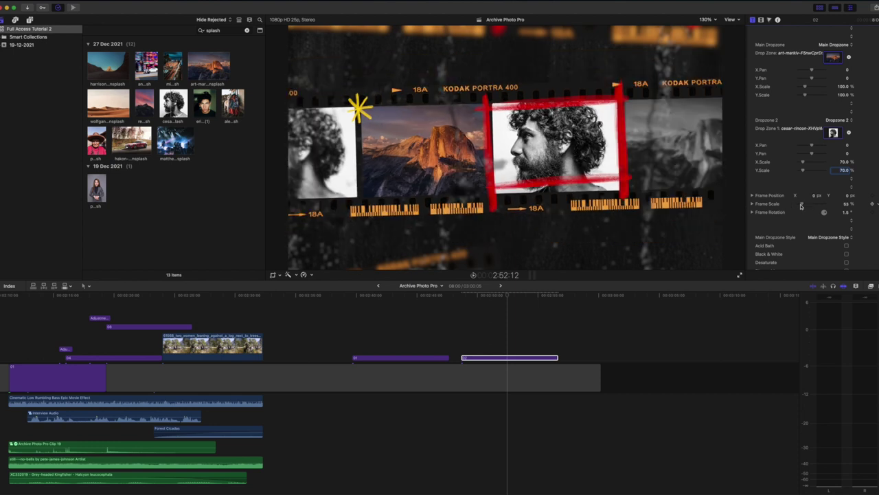
key(super+z)
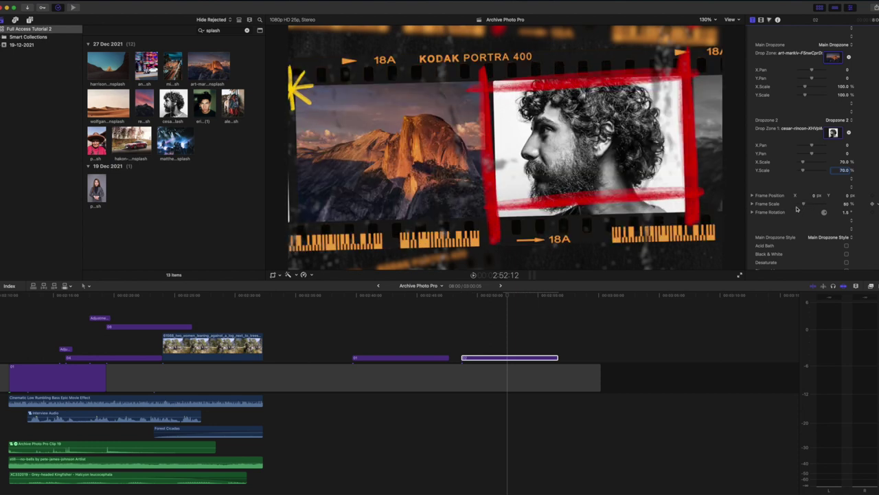
scroll(768, 199, down, 3)
scroll(770, 174, down, 2)
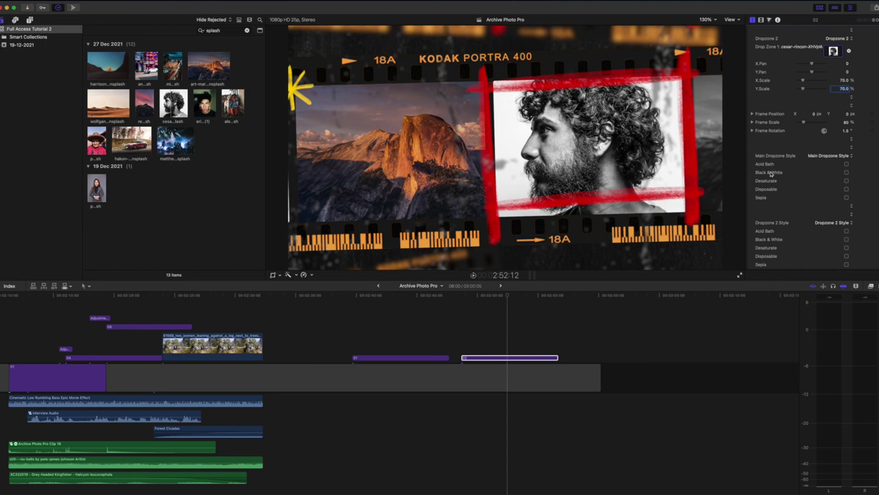
Compare Acid Bath, Black & White, Disposable and Sepia on the main dropzone, keeping Desaturate.
click(847, 165)
click(846, 171)
click(846, 180)
click(846, 180)
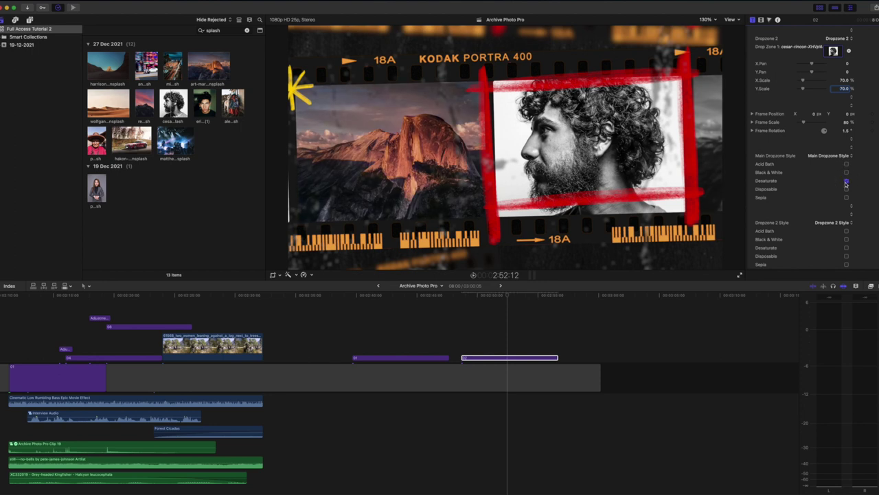
click(847, 189)
click(847, 197)
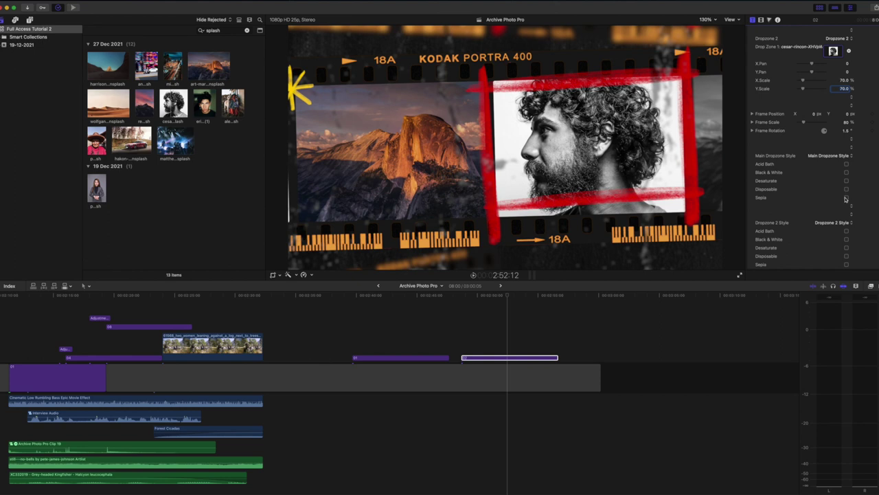
click(848, 198)
click(847, 181)
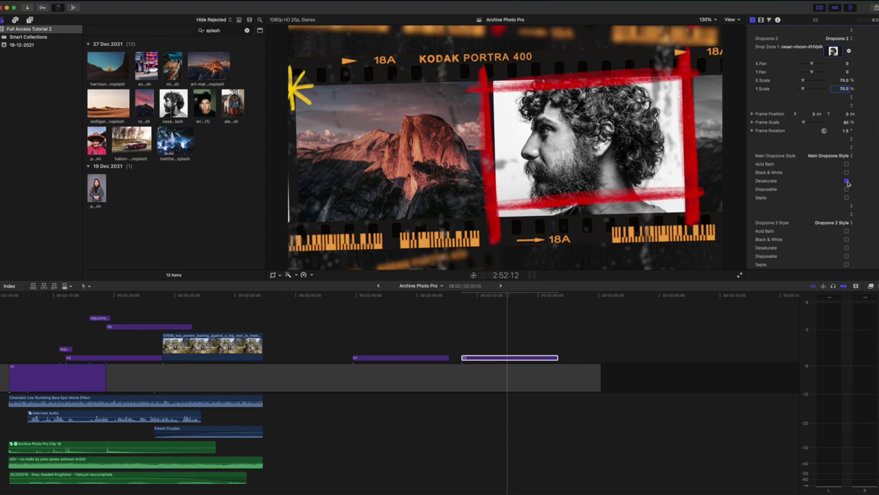
scroll(825, 137, down, 1)
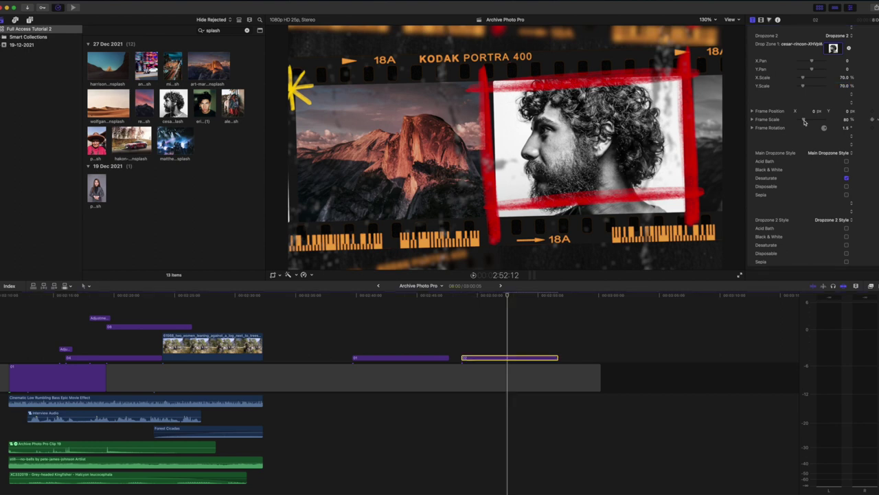
Nudge the Frame Scale value slightly in the inspector.
drag(803, 121, 801, 121)
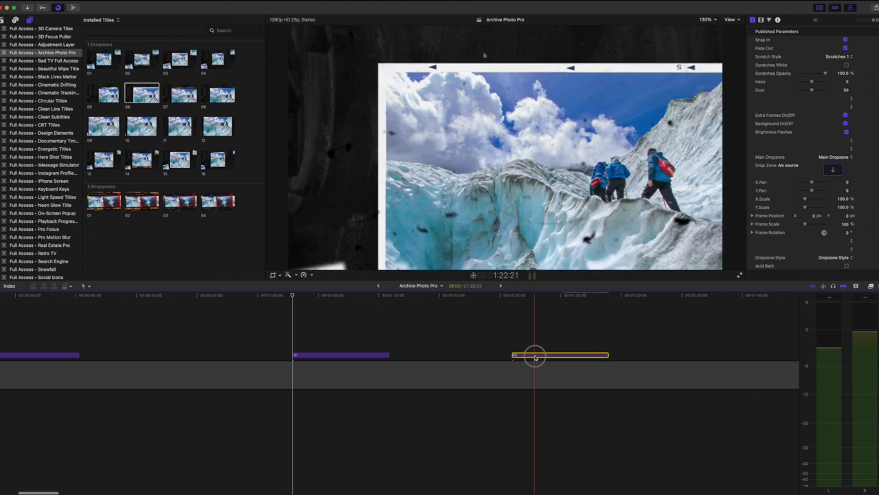
Slide title 06 earlier to overlap the first title, then show the Adjustment Layer category.
drag(532, 355, 363, 346)
click(294, 323)
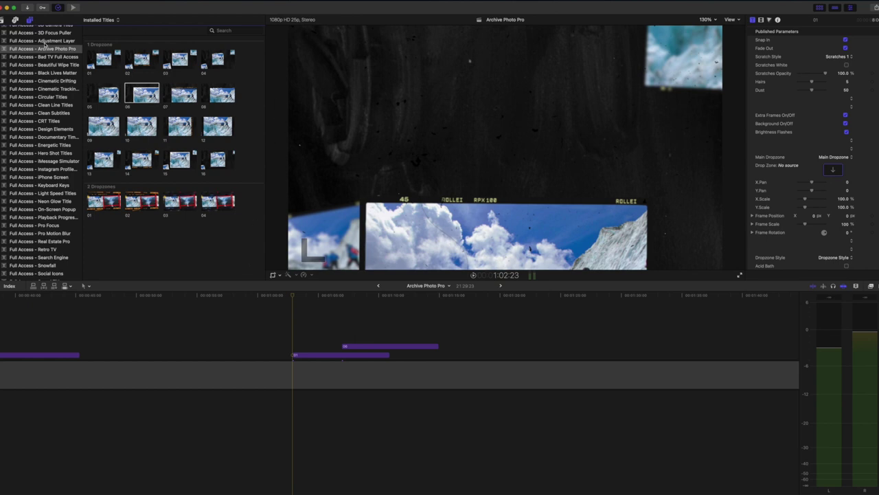
click(45, 46)
click(45, 40)
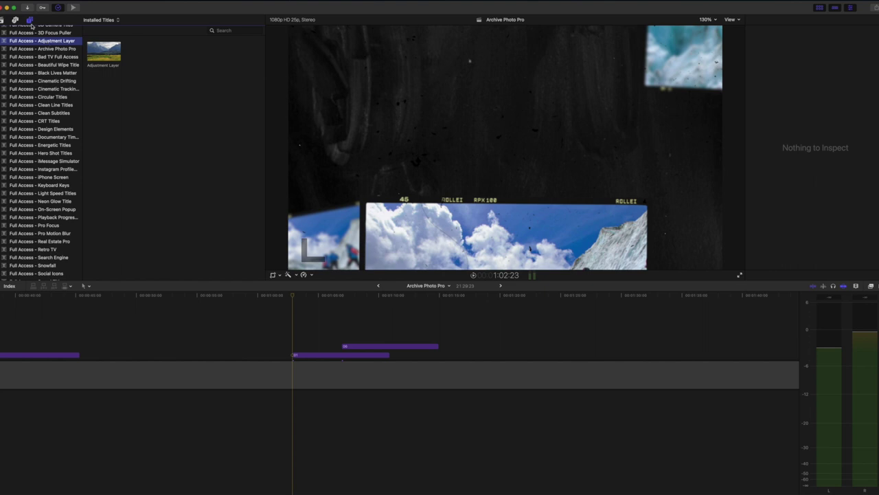
Place a short Adjustment Layer above the titles' meeting point and park the playhead there.
click(104, 54)
drag(103, 54, 318, 333)
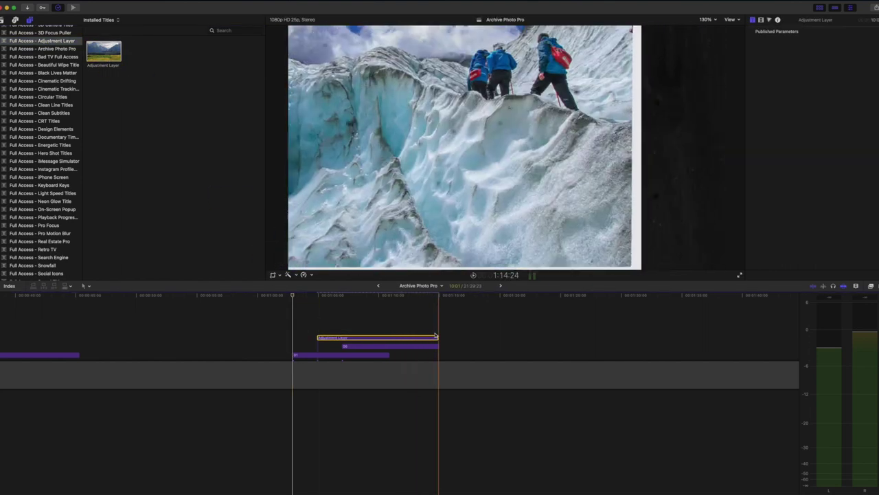
drag(438, 336, 351, 337)
click(345, 295)
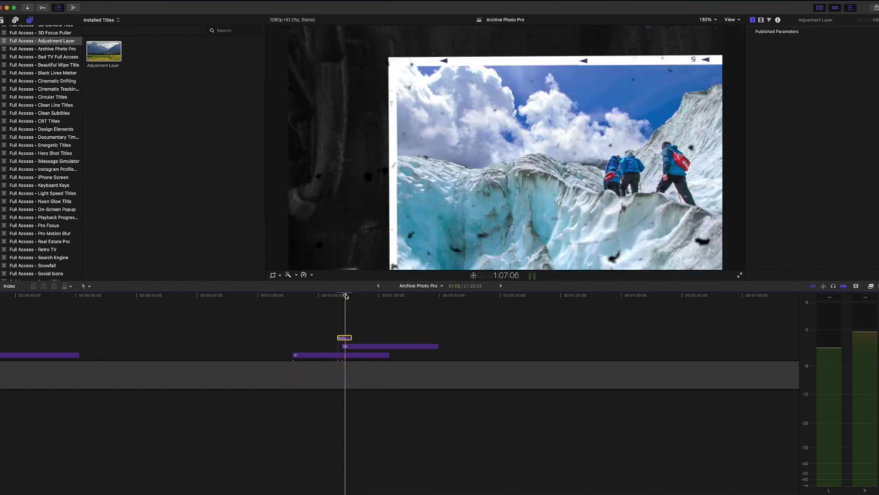
Show the Full Access - Film Burns category in the Effects browser.
click(870, 286)
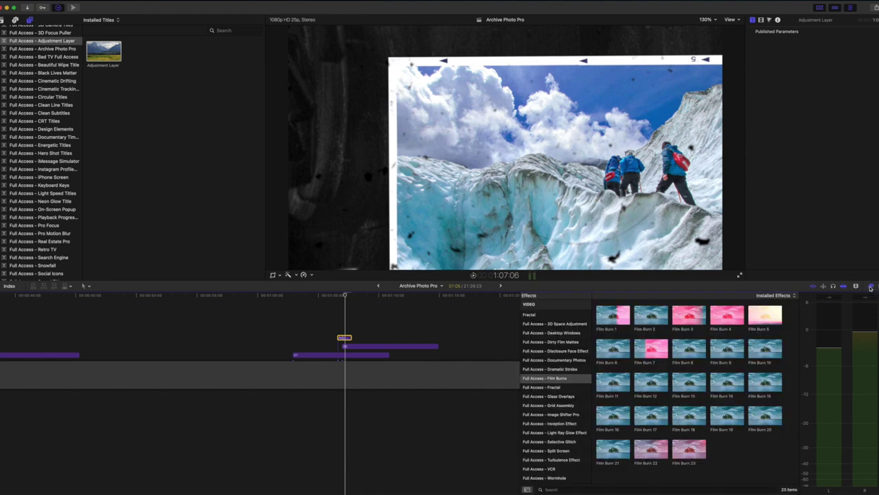
scroll(569, 388, down, 2)
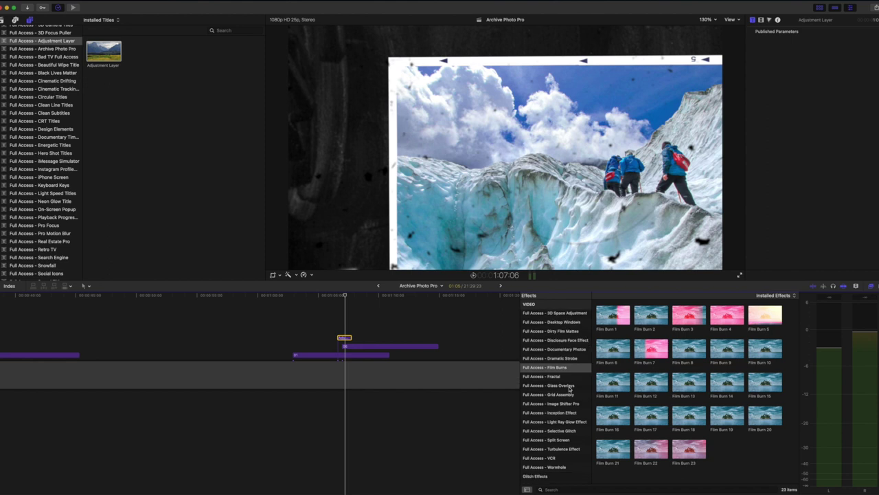
click(570, 370)
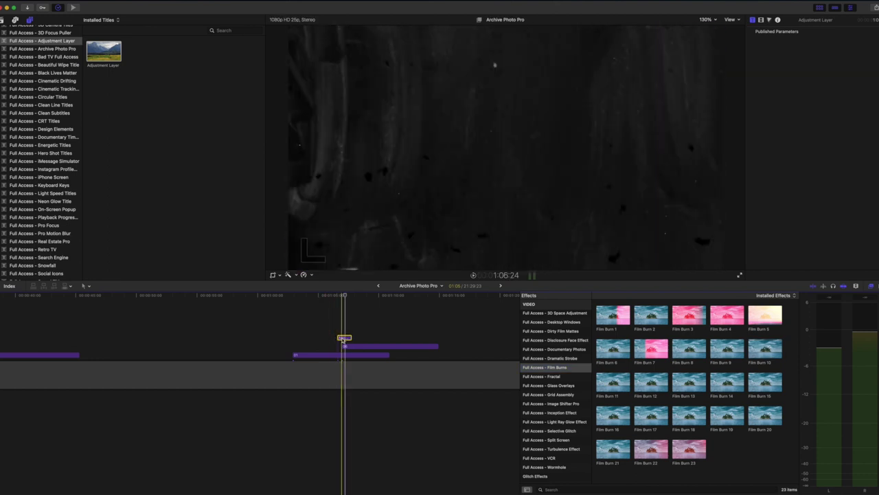
Drag Film Burn 10 onto the adjustment layer clip.
click(766, 349)
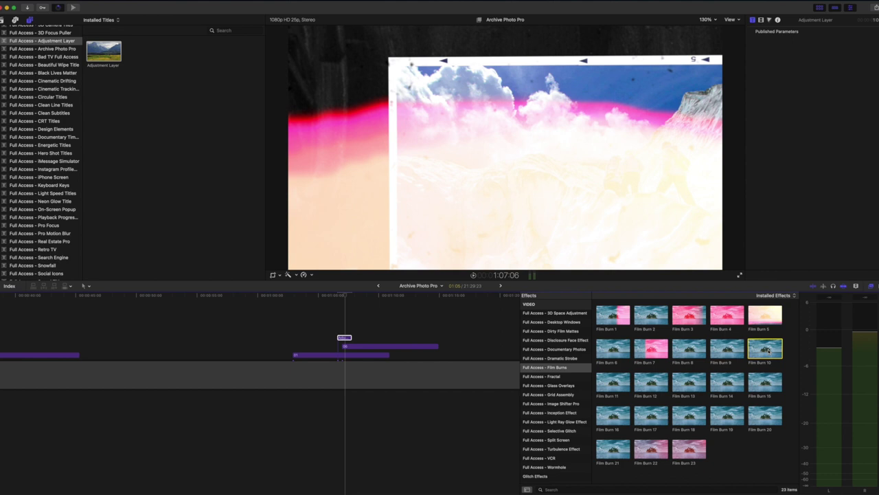
drag(767, 349, 345, 337)
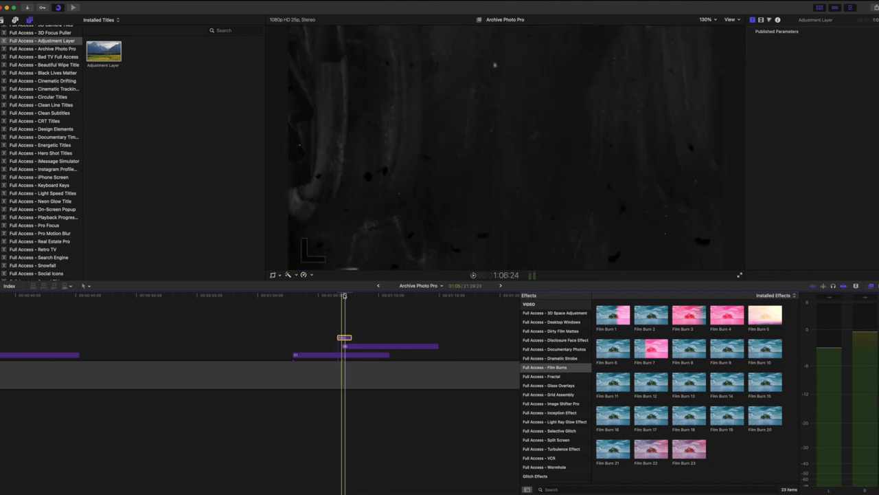